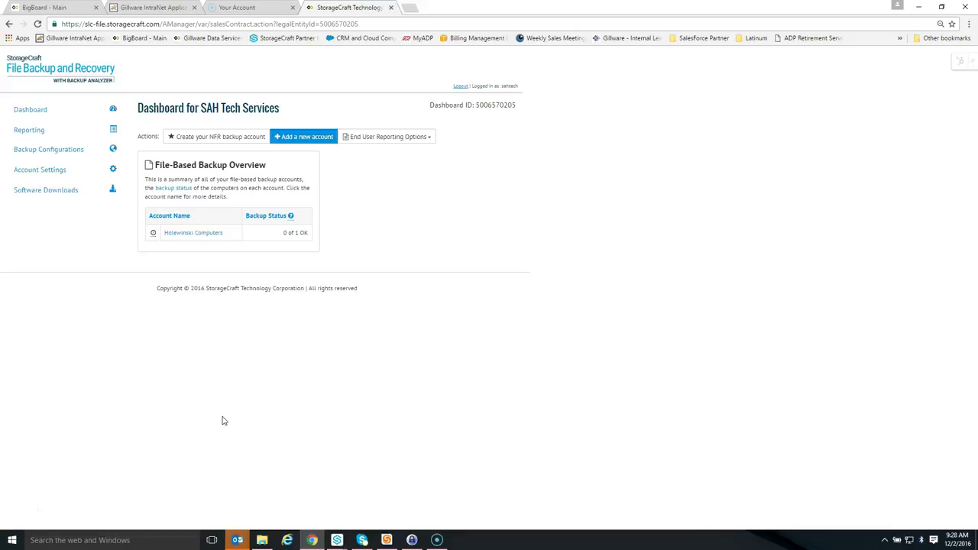
Check the C: drive's free space in its Properties from File Explorer's This PC
{"action": "left_click", "coordinate": [271, 461]}
{"action": "left_click", "coordinate": [262, 539]}
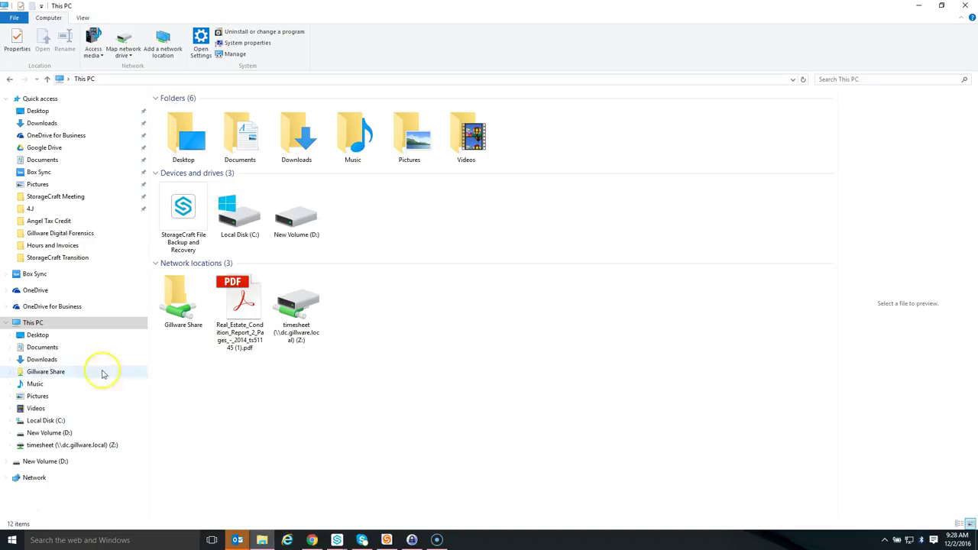
{"action": "right_click", "coordinate": [54, 421]}
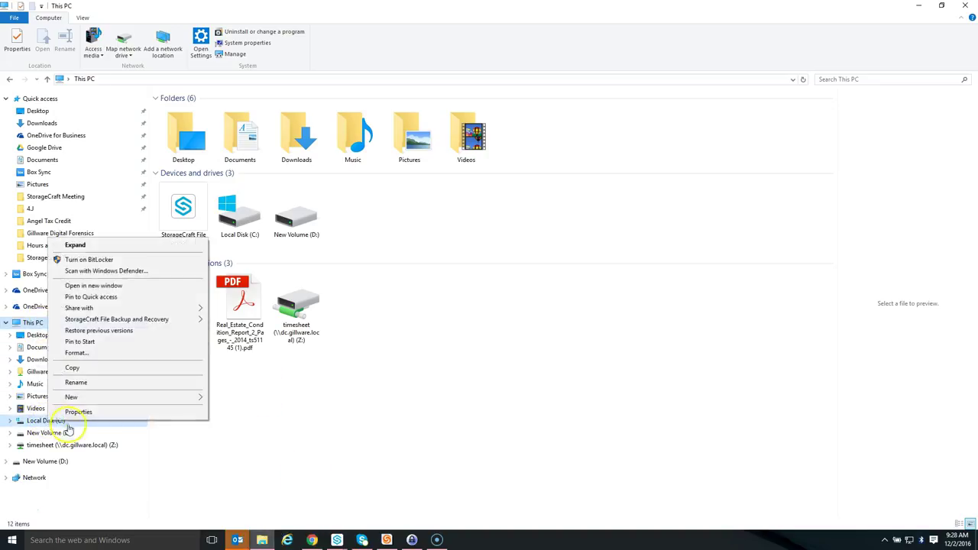
{"action": "left_click", "coordinate": [85, 412]}
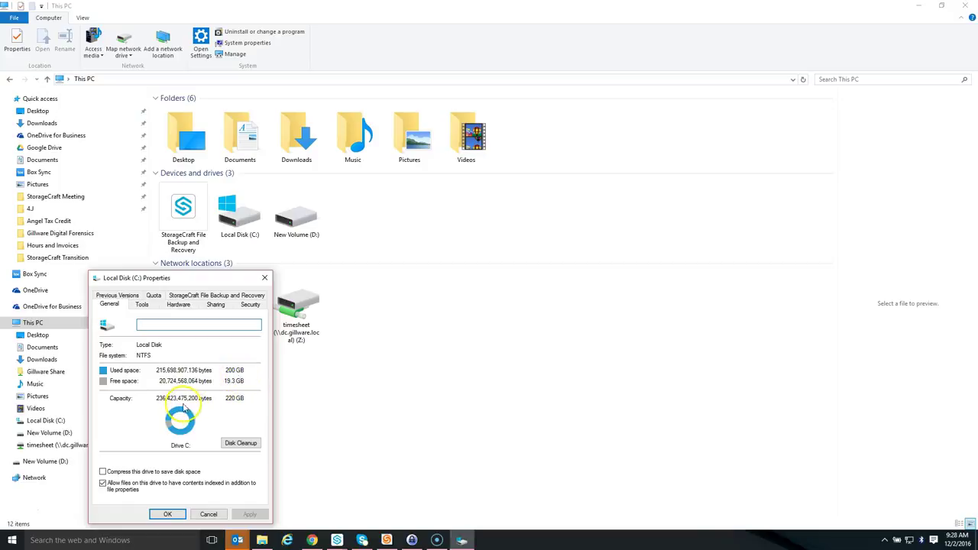
{"action": "left_click", "coordinate": [209, 513]}
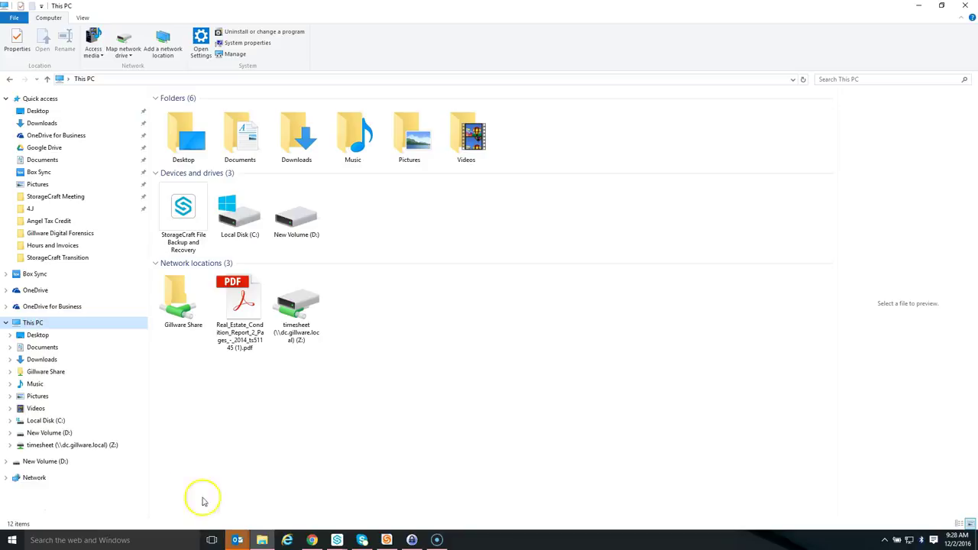
Open the client account's backup details in StorageCraft and run the Backup Analyzer on it
{"action": "left_click", "coordinate": [312, 540]}
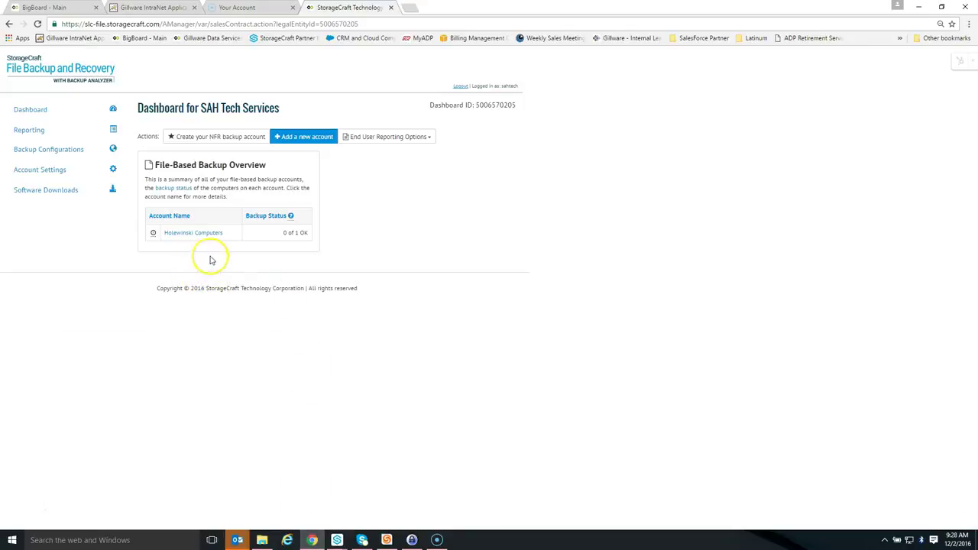
{"action": "left_click", "coordinate": [188, 234]}
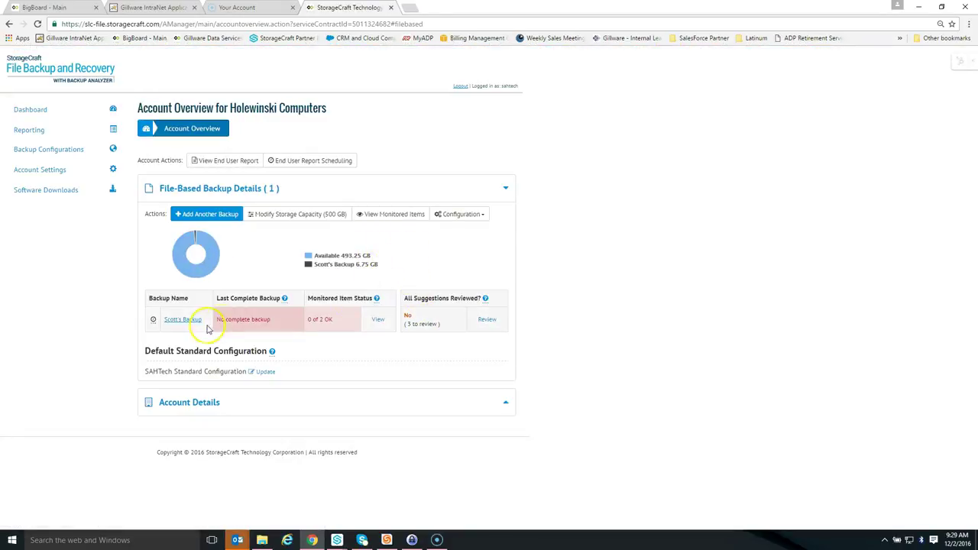
{"action": "left_click", "coordinate": [186, 320]}
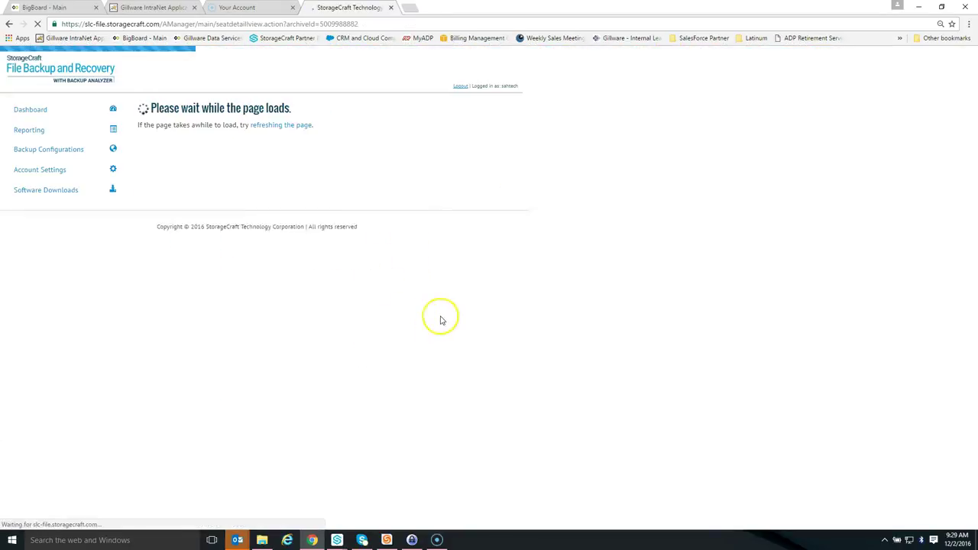
{"action": "left_click", "coordinate": [424, 305]}
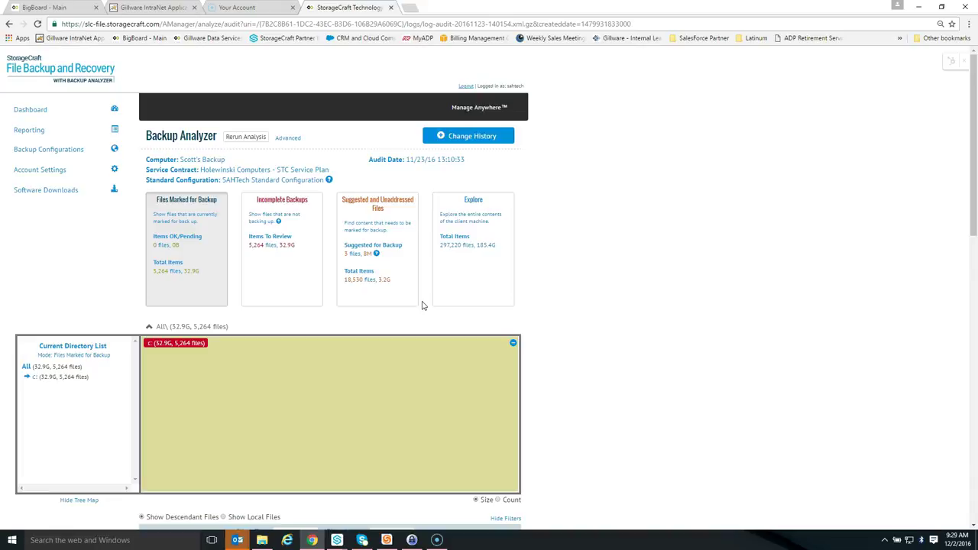
{"action": "scroll", "coordinate": [421, 305], "scroll_direction": "down", "scroll_amount": 1}
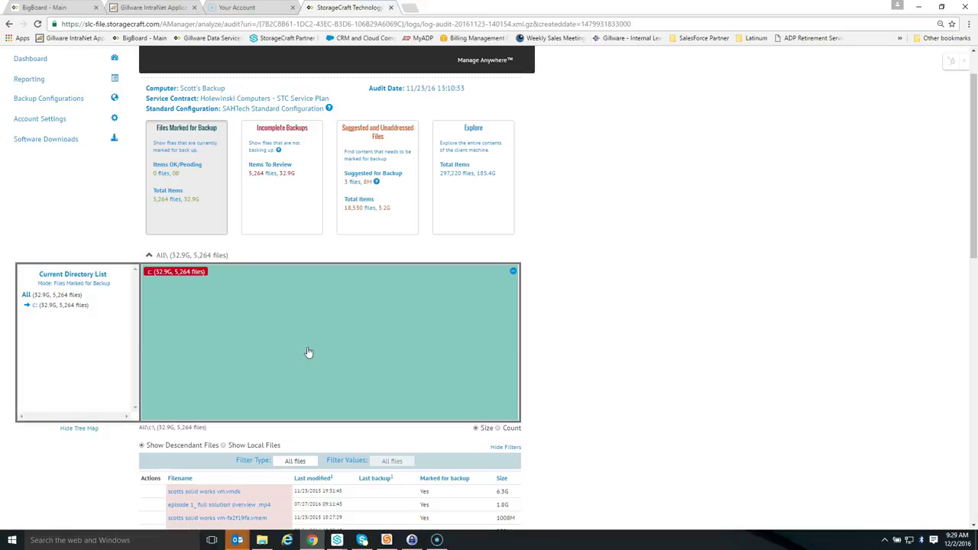
{"action": "mouse_move", "coordinate": [275, 319]}
{"action": "left_mouse_down"}
{"action": "mouse_move", "coordinate": [325, 327]}
{"action": "mouse_move", "coordinate": [304, 358]}
{"action": "mouse_move", "coordinate": [207, 331]}
{"action": "mouse_move", "coordinate": [155, 279]}
{"action": "mouse_move", "coordinate": [166, 386]}
{"action": "mouse_move", "coordinate": [349, 410]}
{"action": "mouse_move", "coordinate": [477, 310]}
{"action": "left_mouse_up"}
{"action": "mouse_move", "coordinate": [470, 311]}
{"action": "left_mouse_down"}
{"action": "mouse_move", "coordinate": [385, 298]}
{"action": "mouse_move", "coordinate": [400, 328]}
{"action": "mouse_move", "coordinate": [358, 329]}
{"action": "left_mouse_up"}
{"action": "left_click", "coordinate": [497, 428]}
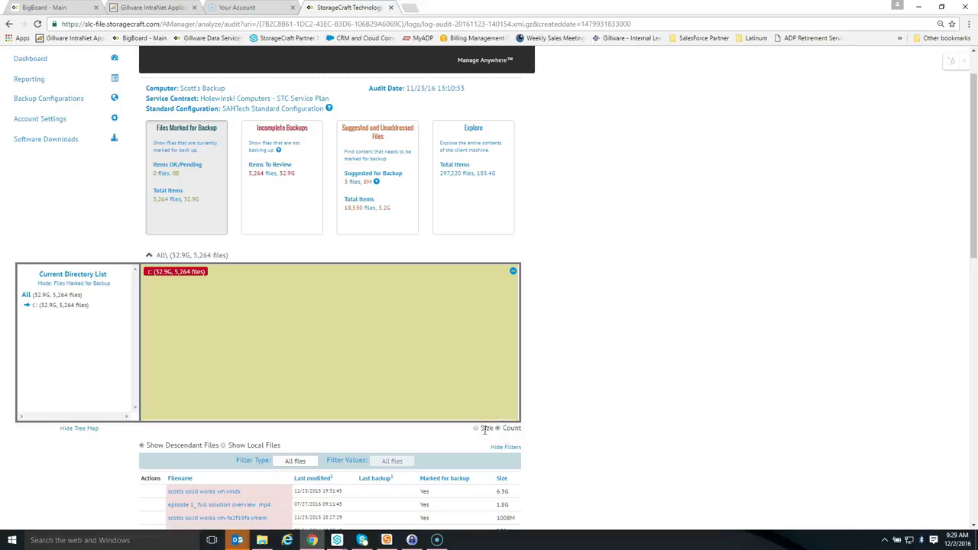
{"action": "left_click", "coordinate": [475, 429]}
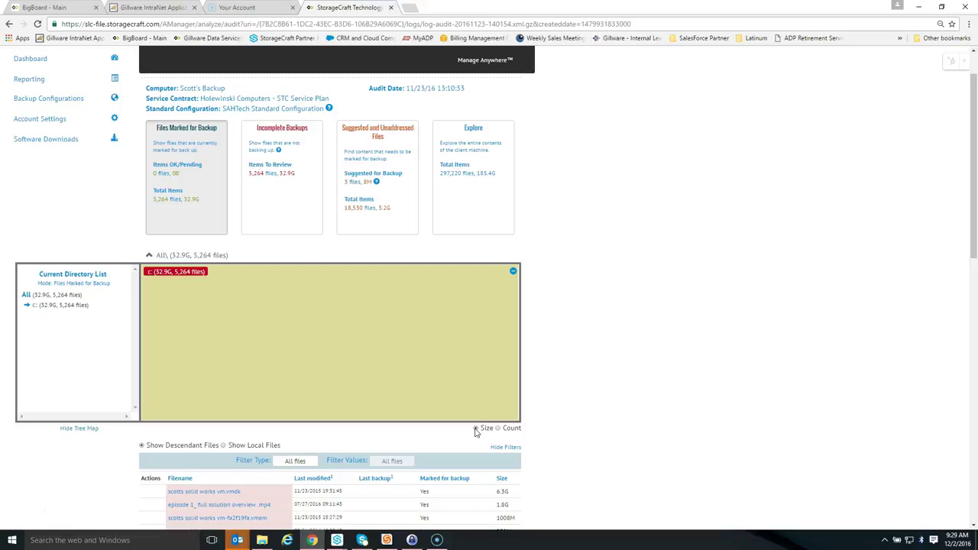
{"action": "left_click", "coordinate": [395, 395]}
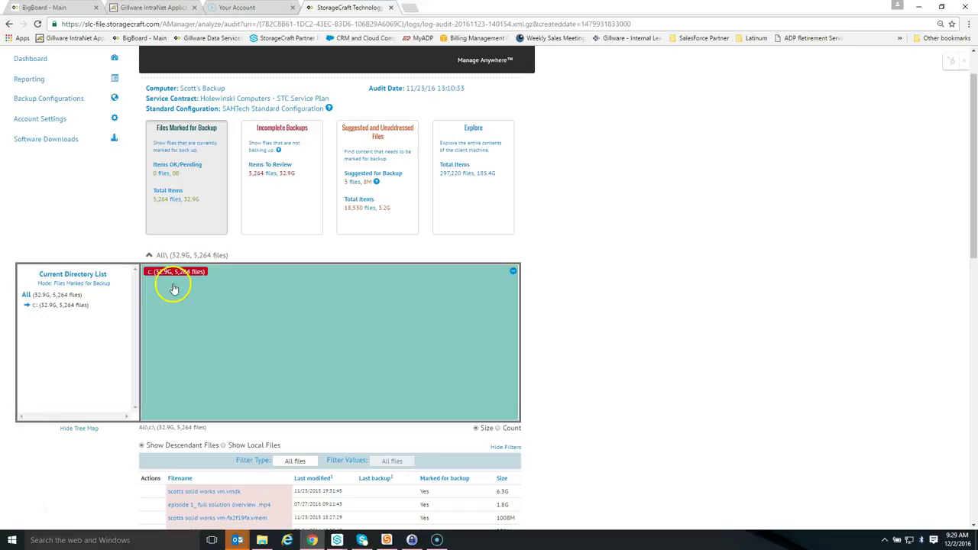
{"action": "left_click", "coordinate": [148, 272]}
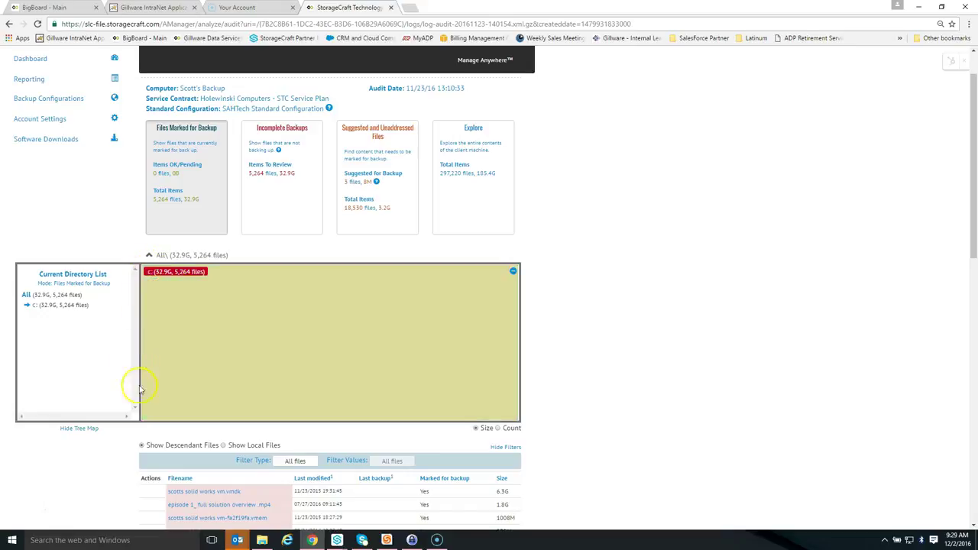
{"action": "left_click", "coordinate": [197, 290]}
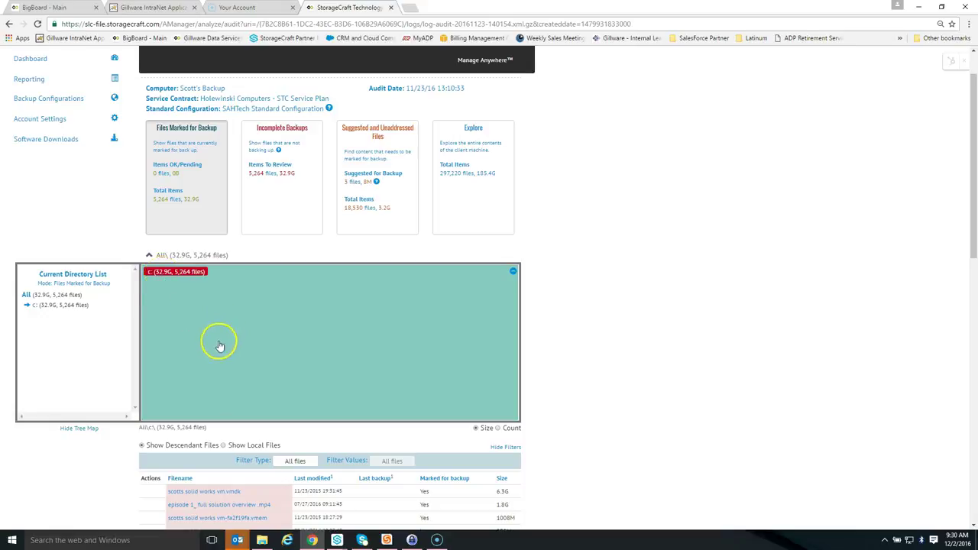
Drill the treemap from drive c: through users into the user's home folder, then documents and music
{"action": "left_click", "coordinate": [287, 344]}
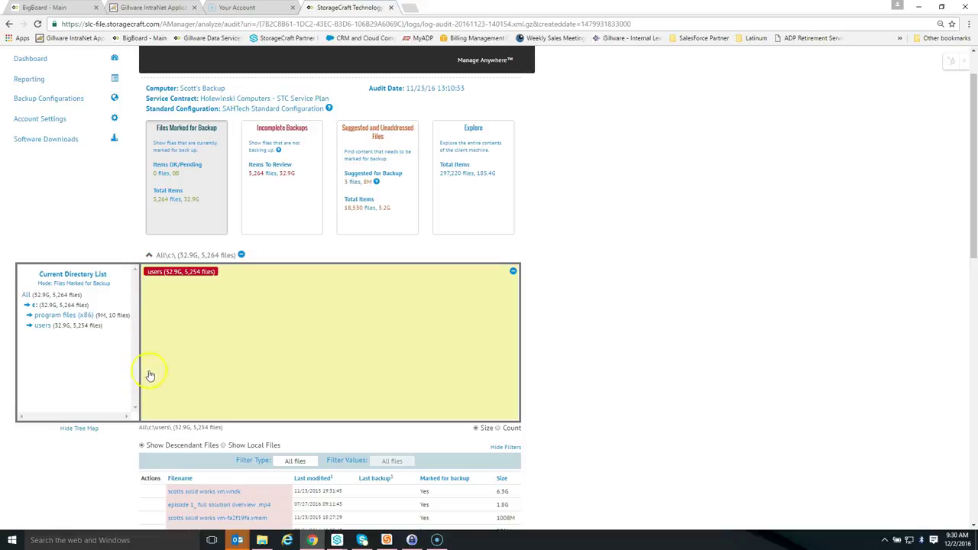
{"action": "left_click", "coordinate": [176, 274]}
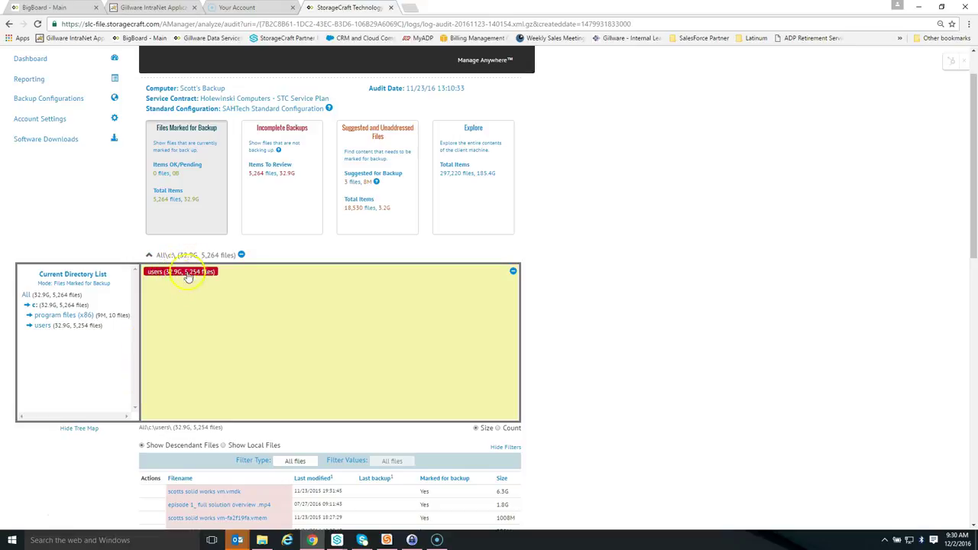
{"action": "left_click", "coordinate": [271, 354]}
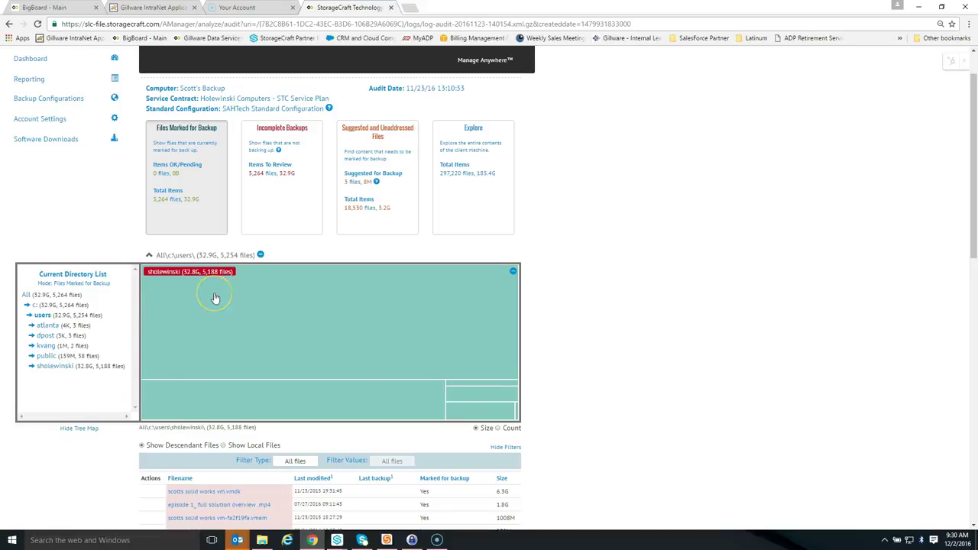
{"action": "left_click", "coordinate": [294, 330]}
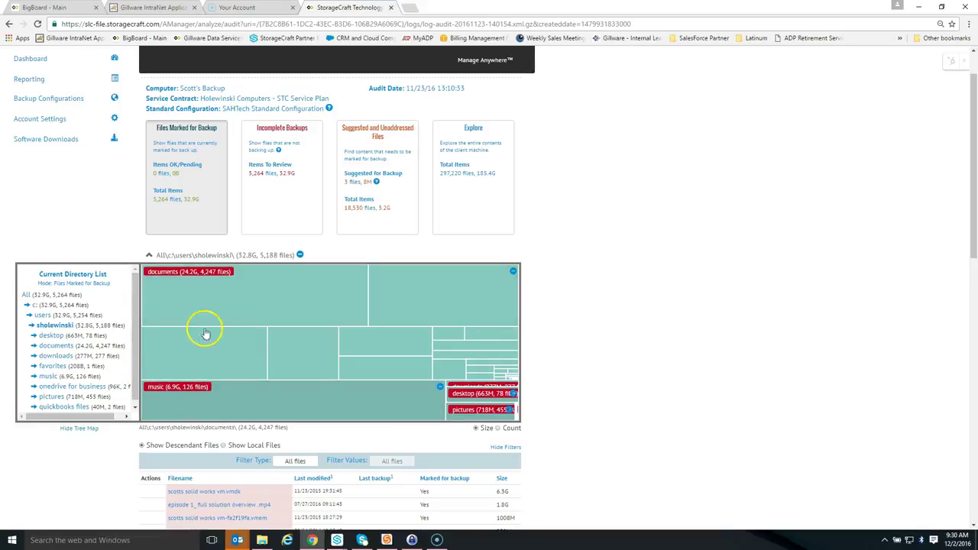
{"action": "left_click", "coordinate": [191, 275]}
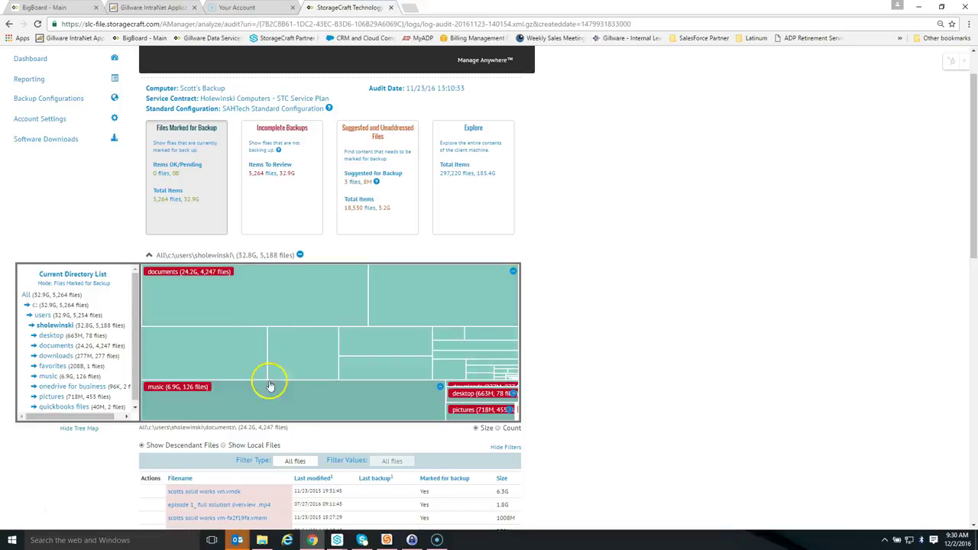
{"action": "left_click", "coordinate": [229, 391]}
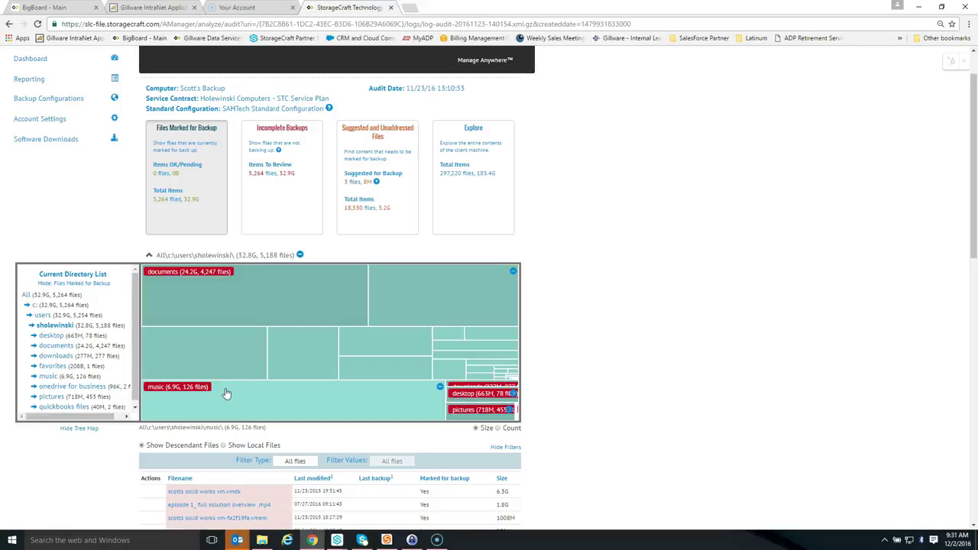
Drill through music, itunes and itunes media to reveal the 6.7G mobile applications folder
{"action": "left_click", "coordinate": [230, 401]}
{"action": "left_click", "coordinate": [258, 398]}
{"action": "left_click", "coordinate": [260, 394]}
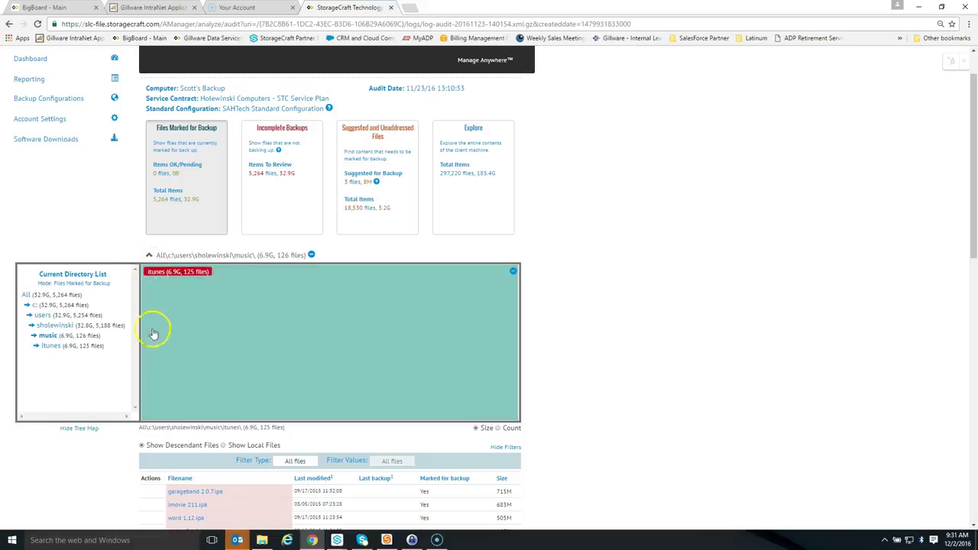
{"action": "left_click", "coordinate": [346, 331]}
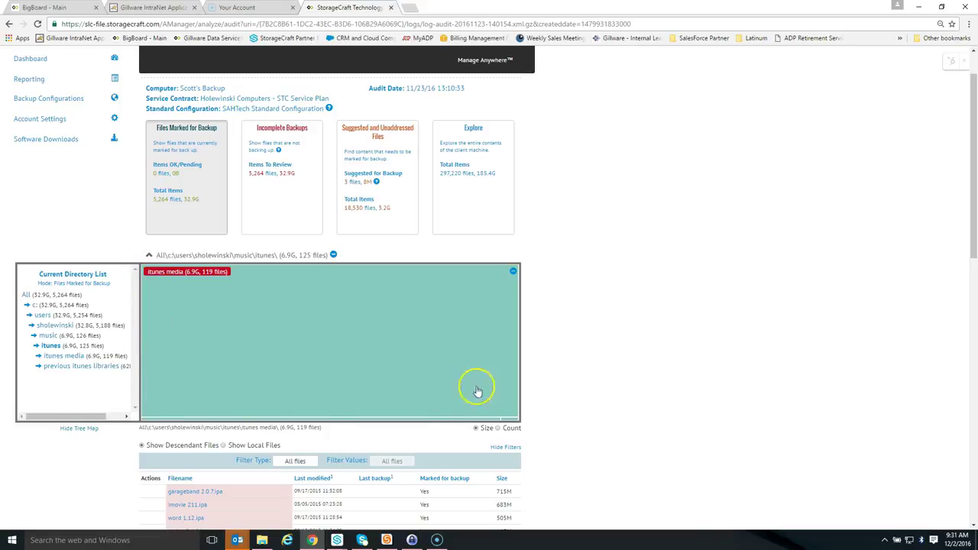
{"action": "left_click", "coordinate": [186, 277]}
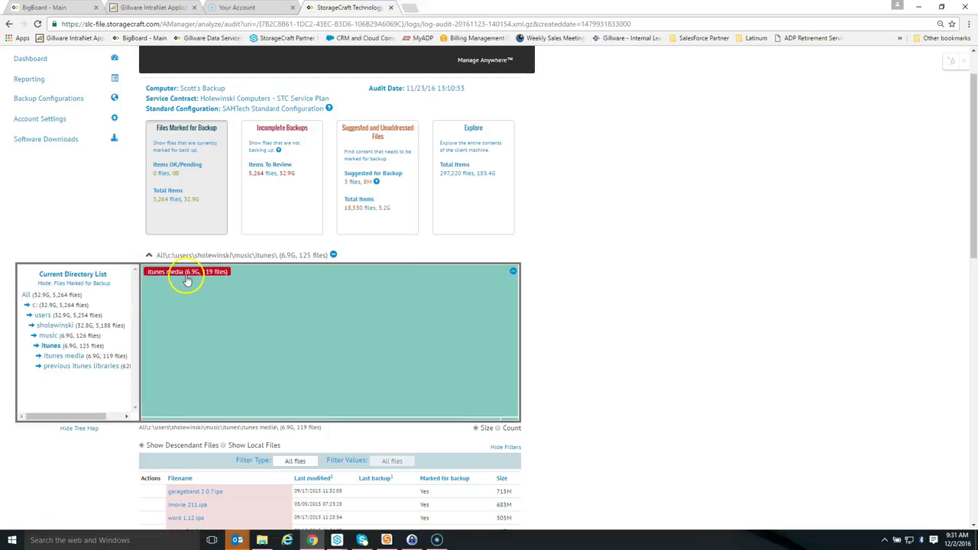
{"action": "left_click", "coordinate": [243, 322]}
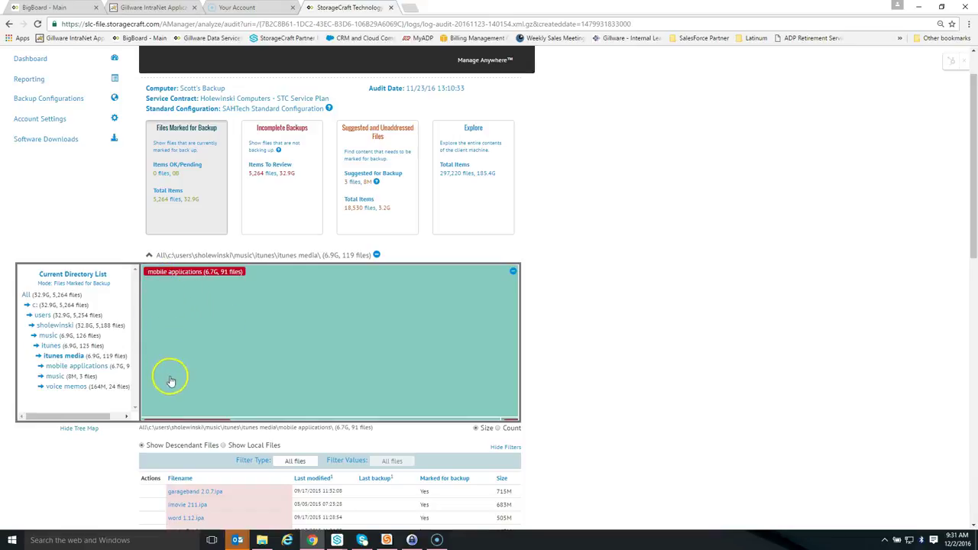
{"action": "left_click", "coordinate": [210, 365]}
Browse File Explorer to Music > iTunes > iTunes Media > Mobile Applications and review its files
{"action": "left_click", "coordinate": [262, 541]}
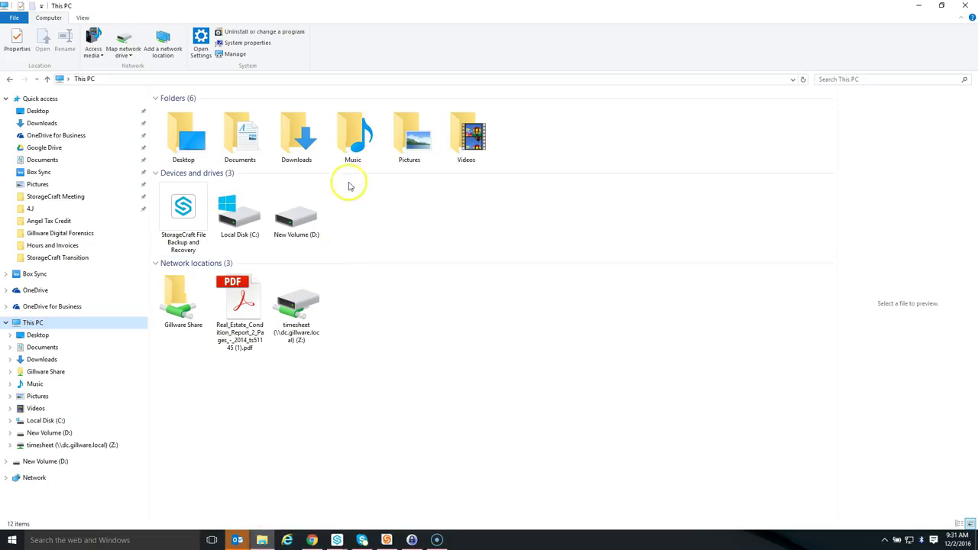
{"action": "left_click", "coordinate": [362, 152]}
{"action": "double_click", "coordinate": [362, 153]}
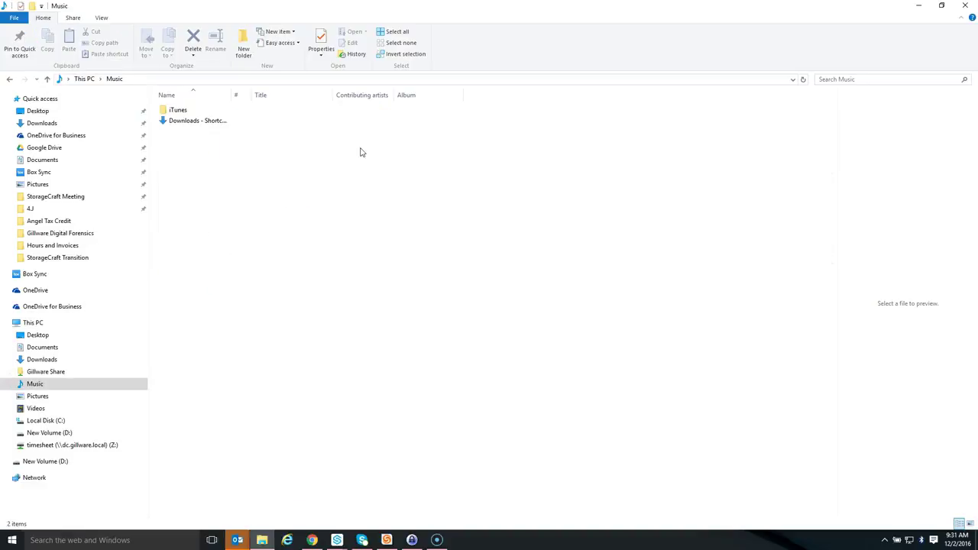
{"action": "left_click", "coordinate": [255, 122]}
{"action": "double_click", "coordinate": [189, 111]}
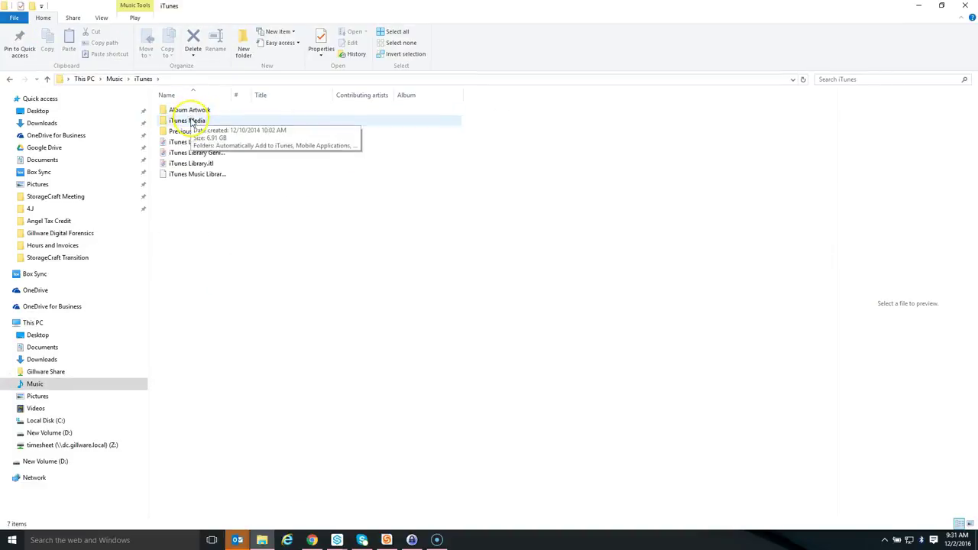
{"action": "double_click", "coordinate": [188, 120]}
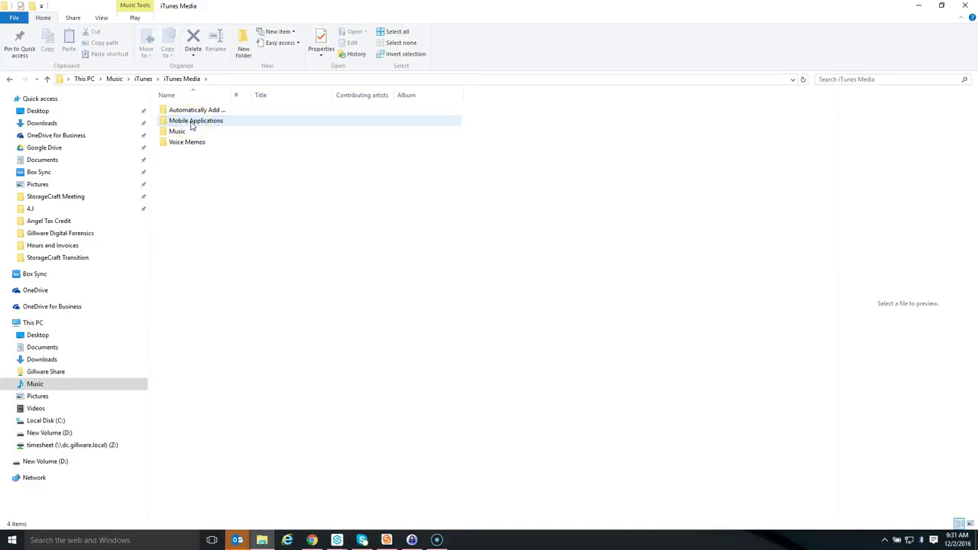
{"action": "double_click", "coordinate": [192, 122]}
{"action": "scroll", "coordinate": [203, 238], "scroll_direction": "down", "scroll_amount": 1}
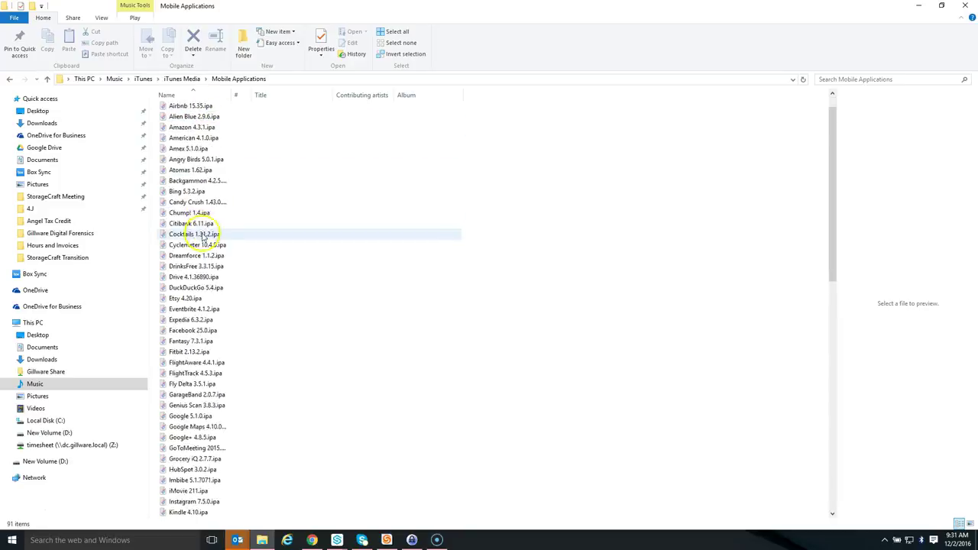
{"action": "scroll", "coordinate": [204, 238], "scroll_direction": "down", "scroll_amount": 15}
{"action": "scroll", "coordinate": [194, 286], "scroll_direction": "up", "scroll_amount": 9}
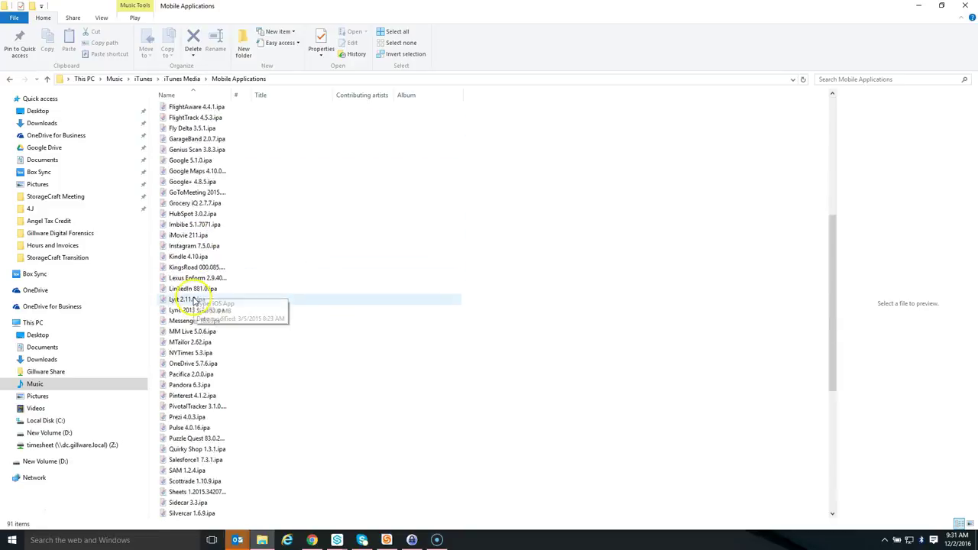
{"action": "scroll", "coordinate": [193, 300], "scroll_direction": "up", "scroll_amount": 11}
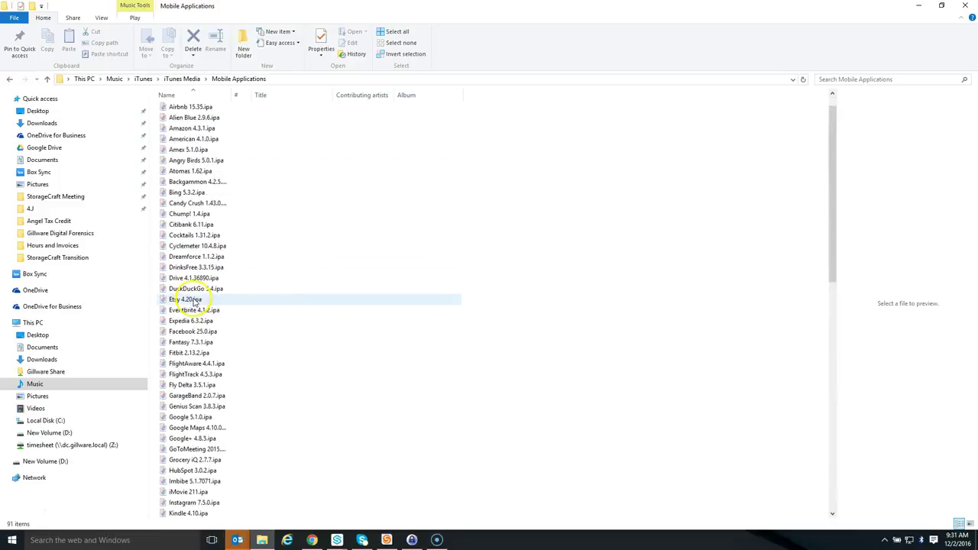
Reopen Mobile Applications and delete all 91 .ipa files, freeing 6.74 GB
{"action": "left_click", "coordinate": [182, 79]}
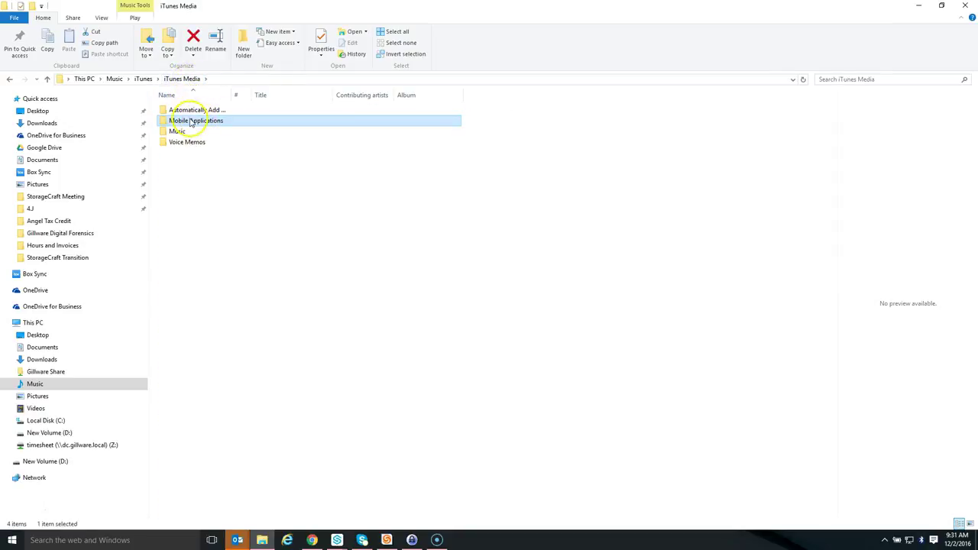
{"action": "double_click", "coordinate": [191, 122]}
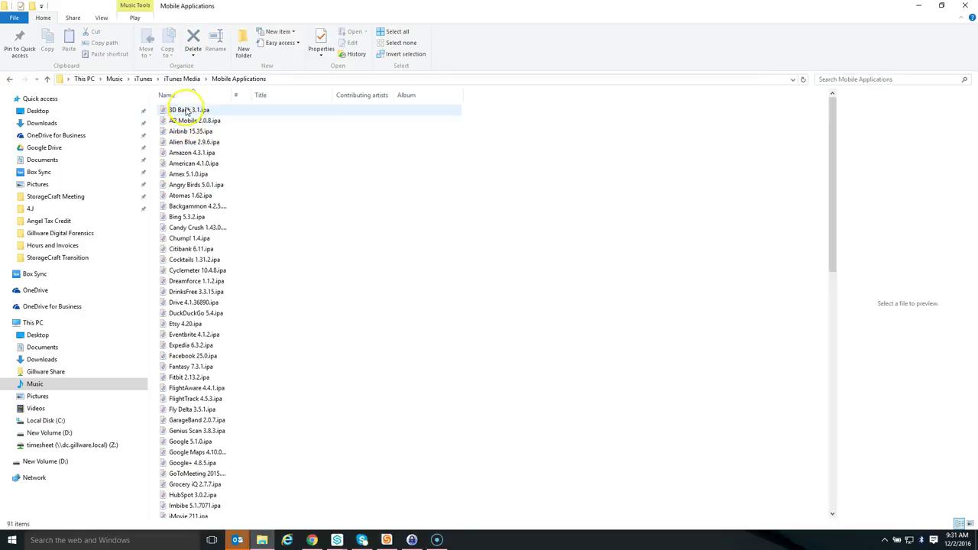
{"action": "left_click_drag", "start_coordinate": [831, 131], "coordinate": [837, 428]}
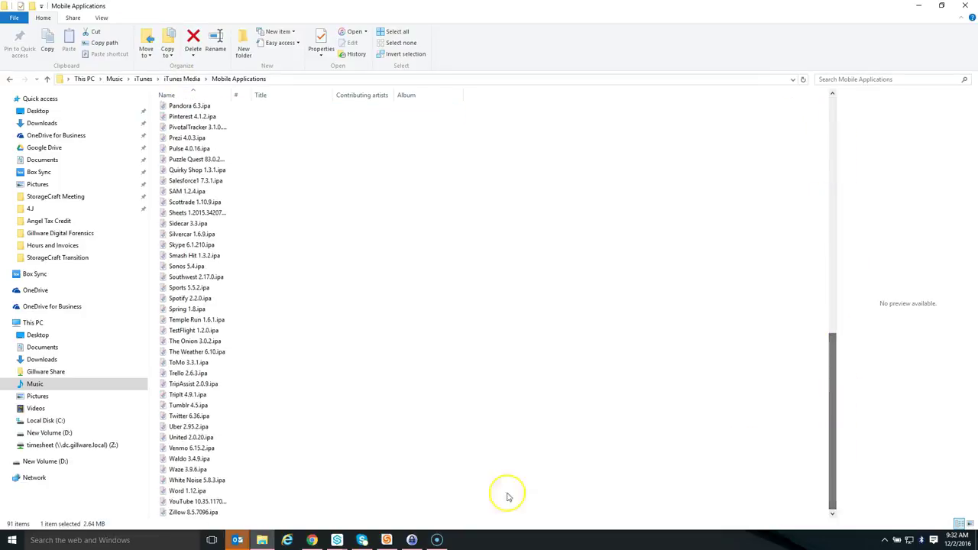
{"action": "key", "text": "ctrl+a"}
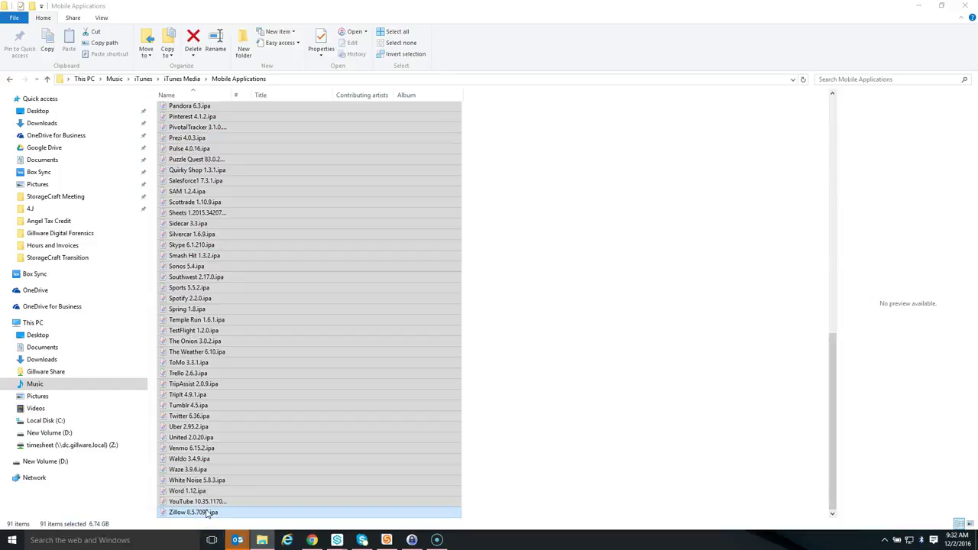
{"action": "key", "text": "Delete"}
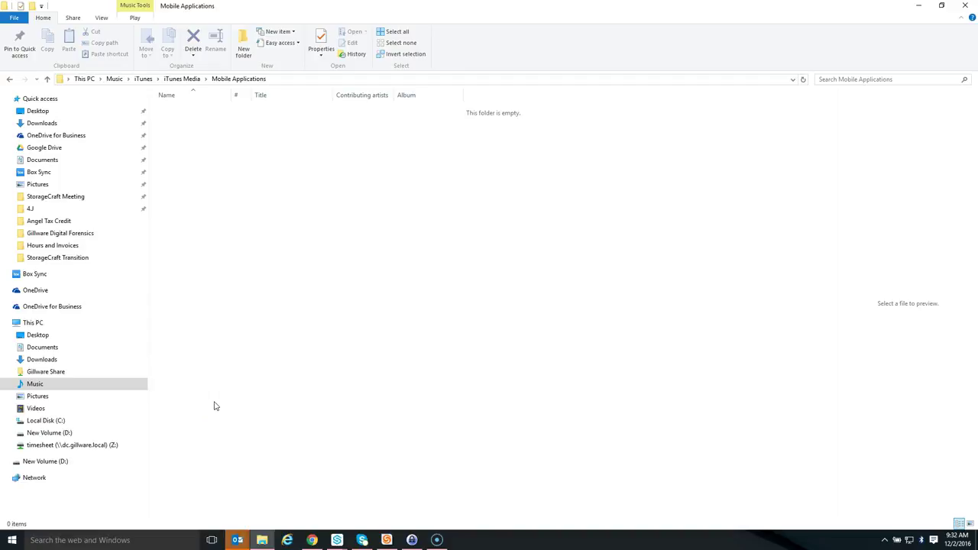
Switch back to the Backup Analyzer, still showing mobile applications at 6.7G with 91 files
{"action": "left_click", "coordinate": [312, 541]}
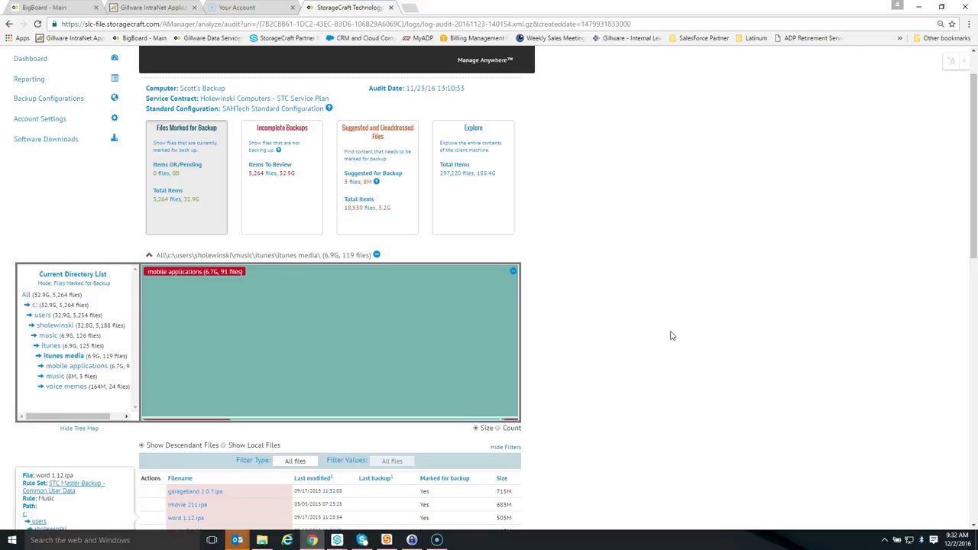
{"action": "left_click", "coordinate": [664, 330]}
{"action": "left_click", "coordinate": [662, 330]}
{"action": "left_click", "coordinate": [332, 395]}
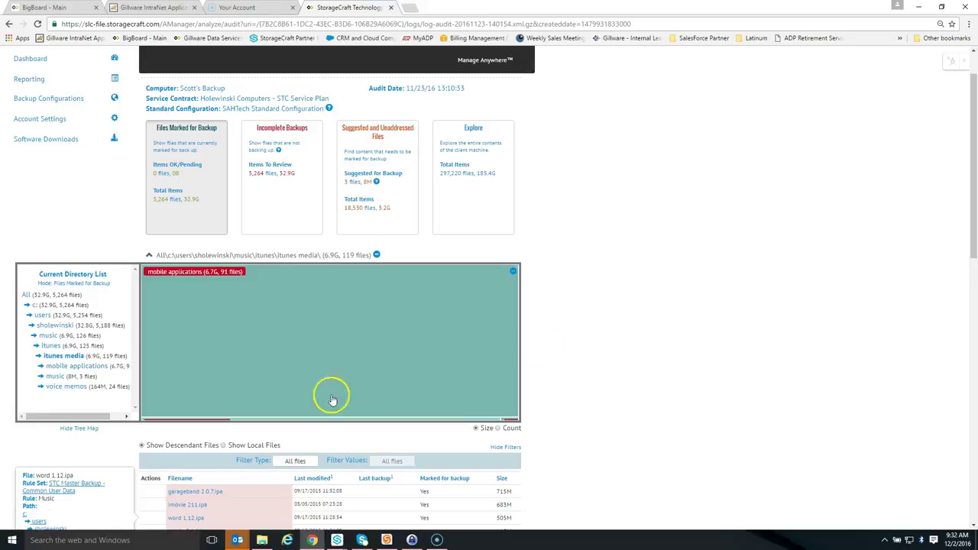